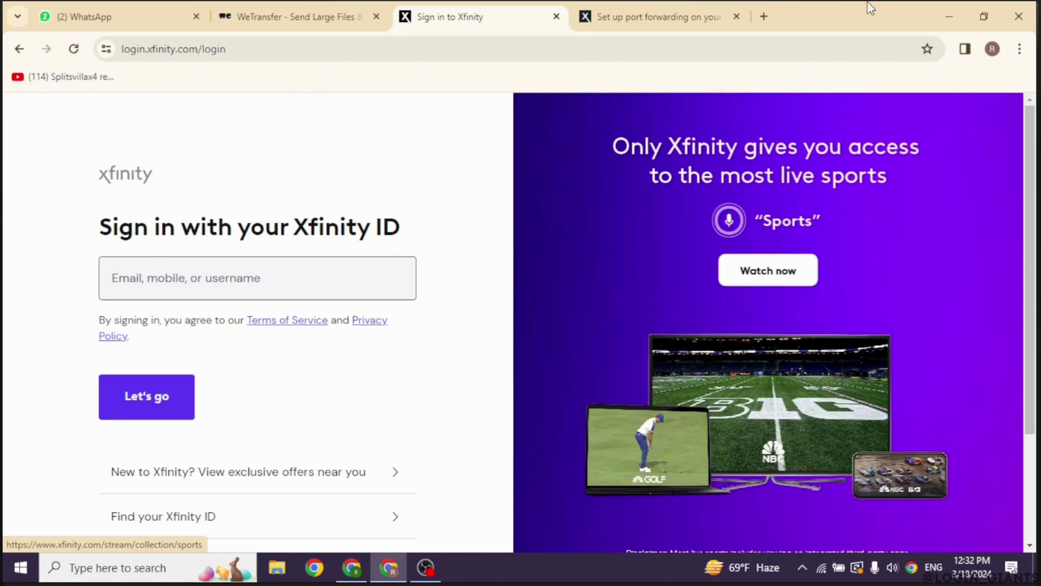
Bring the 'Set up port forwarding on your…' Xfinity support article into view.
left_click(670, 8)
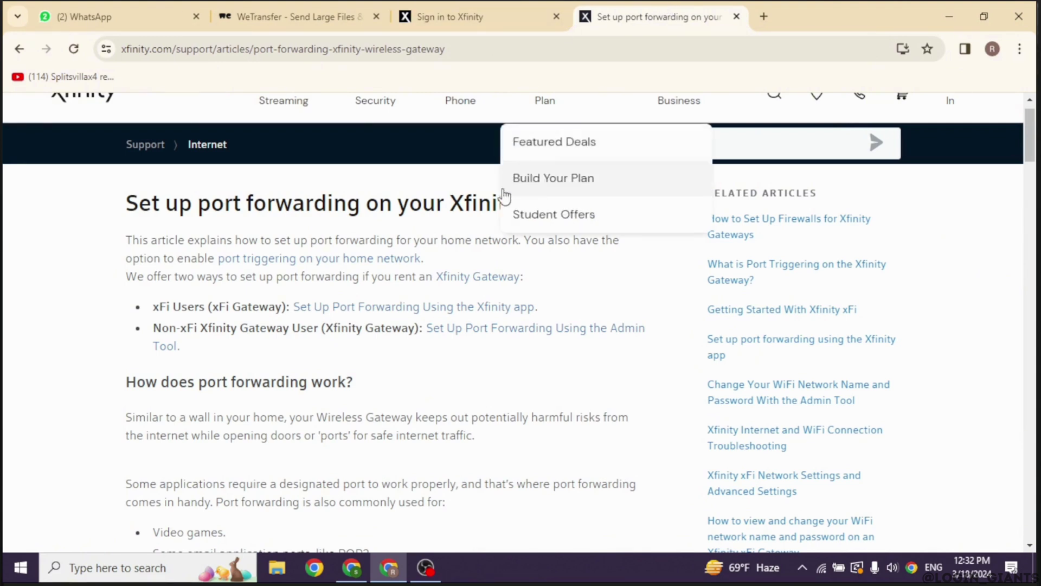
scroll(479, 305, "down", 2)
scroll(536, 301, "down", 1)
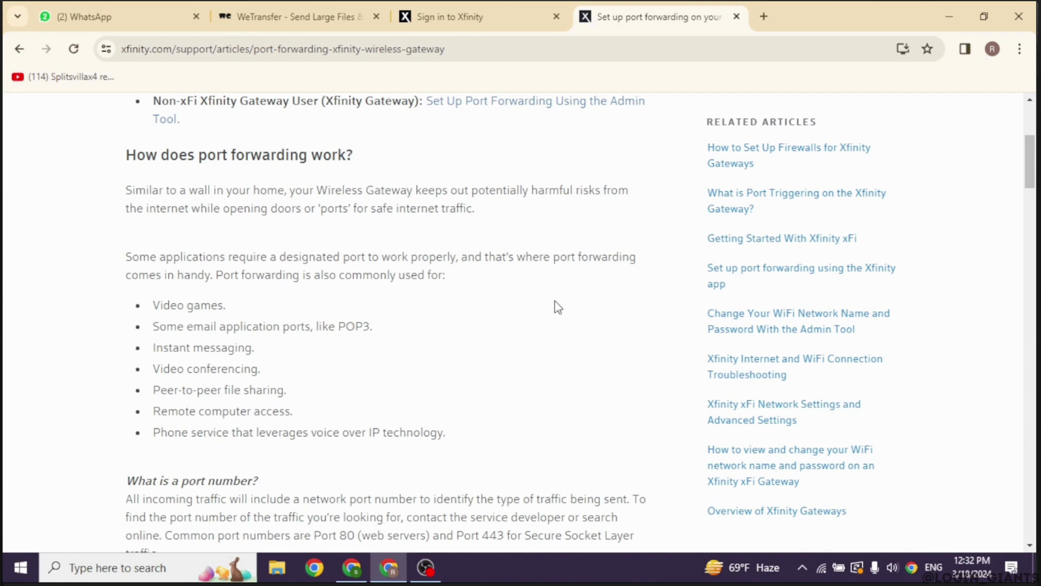
scroll(468, 326, "down", 2)
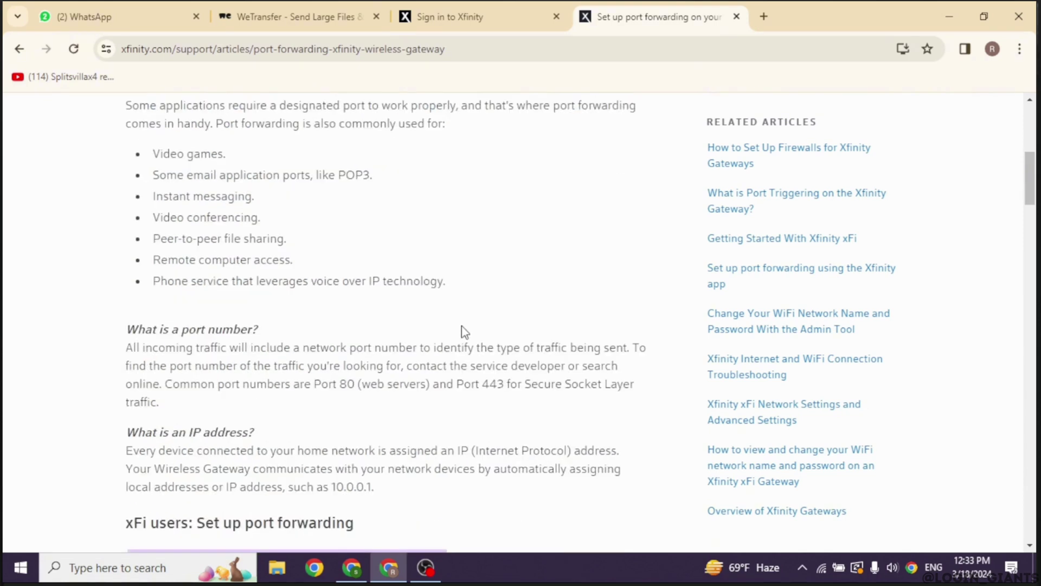